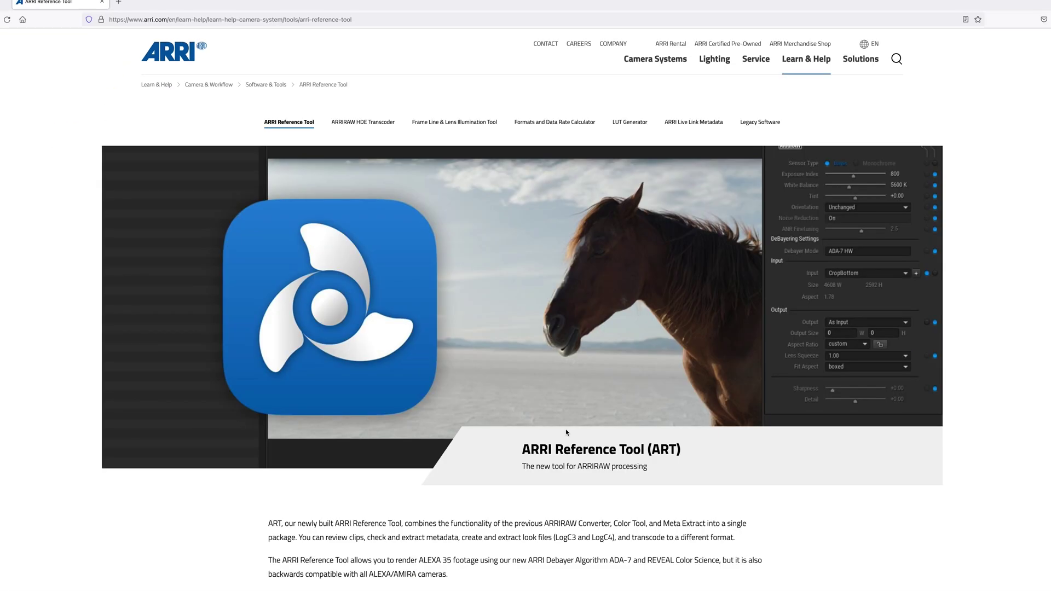
- Scroll the ARRI Reference Tool web page down to the macOS and Windows downloads
scroll(566, 430, "down", 15)
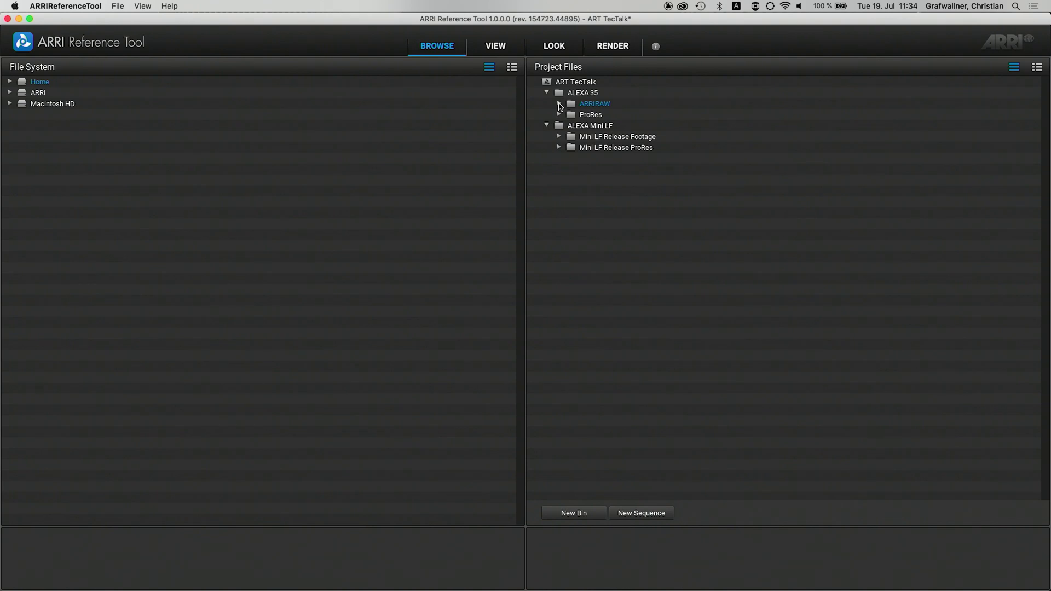
- Expand the ALEXA 35 ARRIRAW folder in Project Files to show its Encounters folders and .mxf clip
left_click(559, 104)
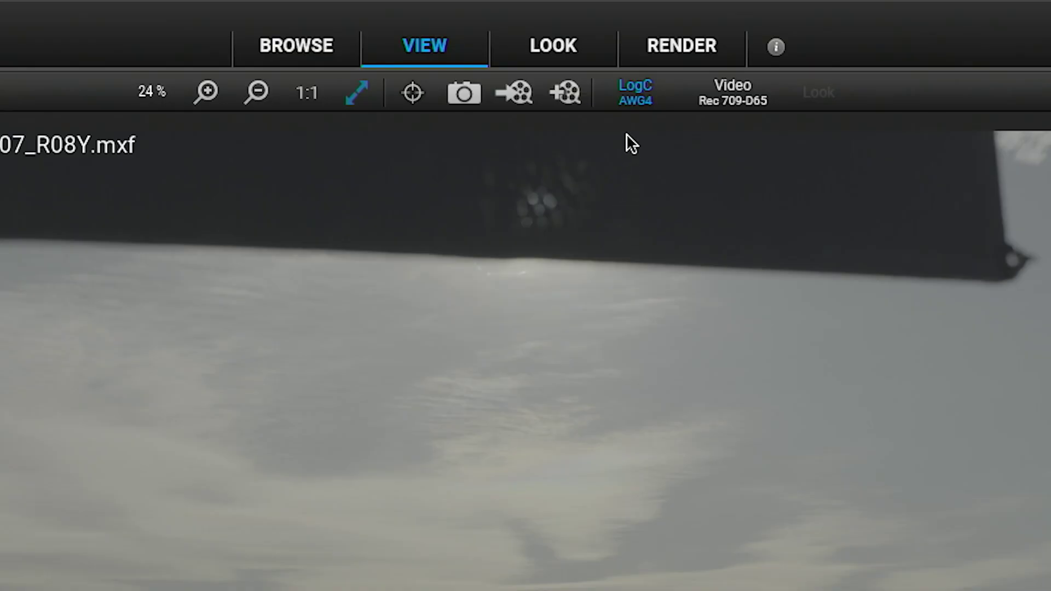
- Set the View output colour space for the test-chart clip to Rec 709-D65 video
left_click(775, 93)
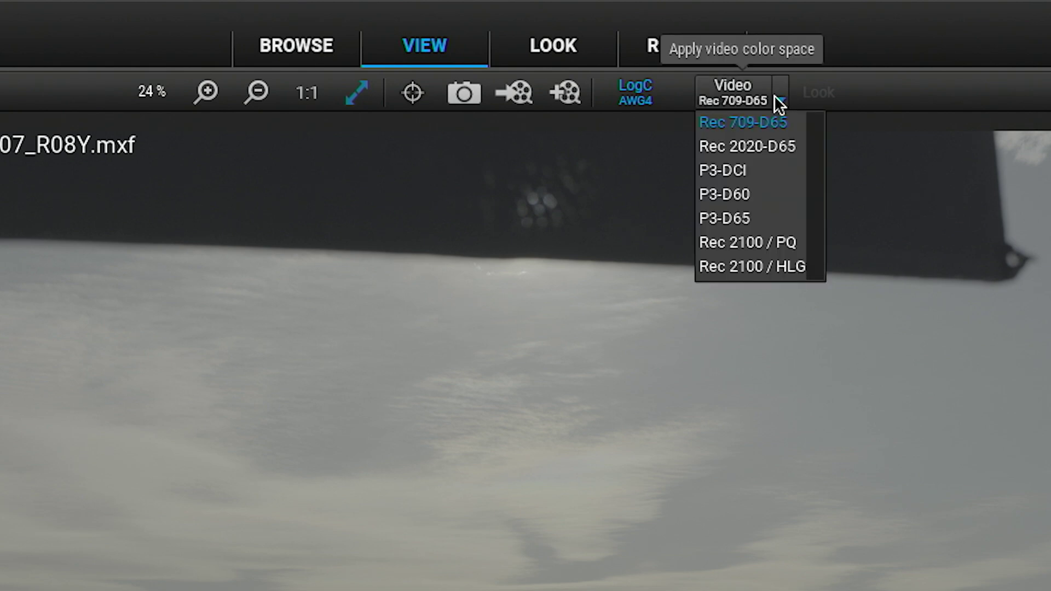
left_click(752, 121)
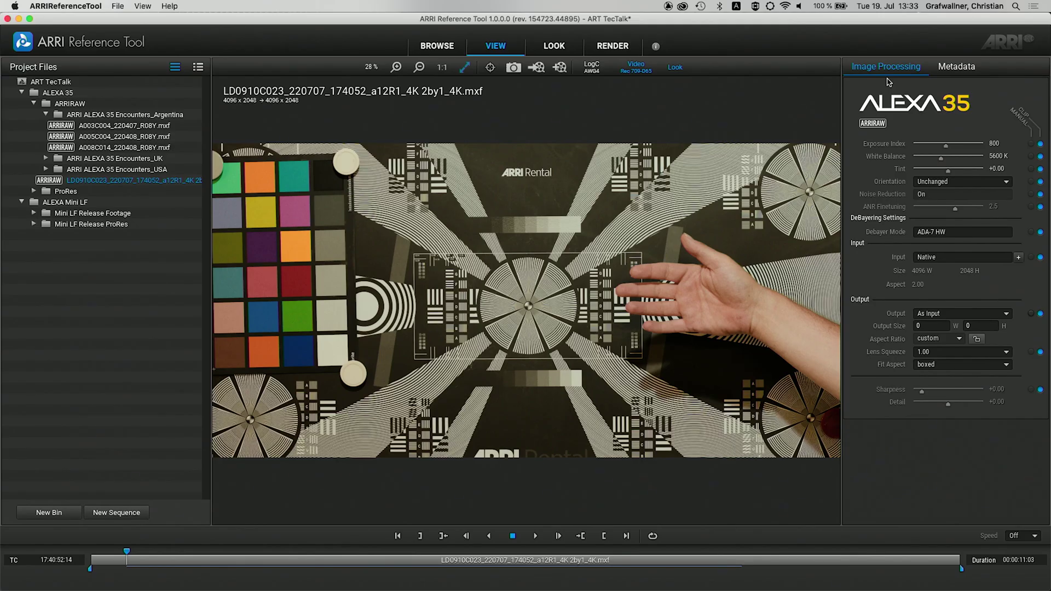
- Show the clip's metadata, filtered down to a single category such as Processing
left_click(957, 67)
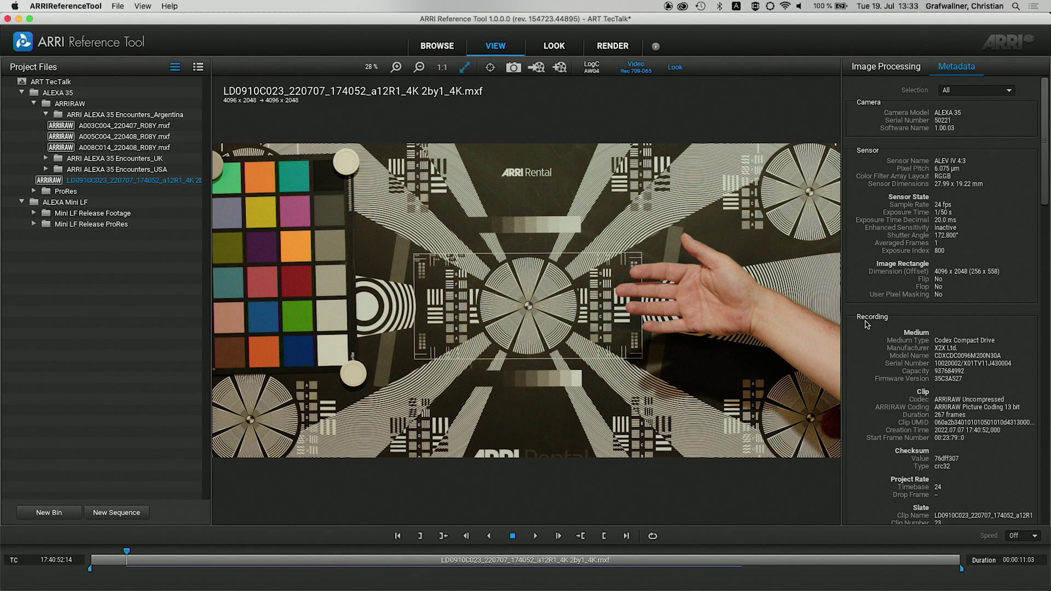
left_click(1007, 90)
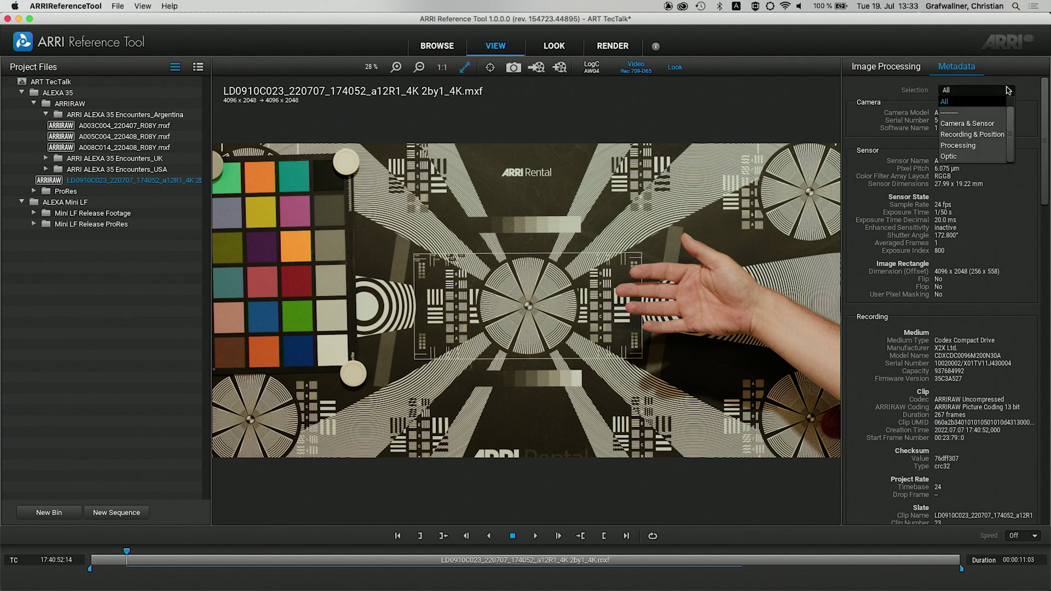
left_click(972, 157)
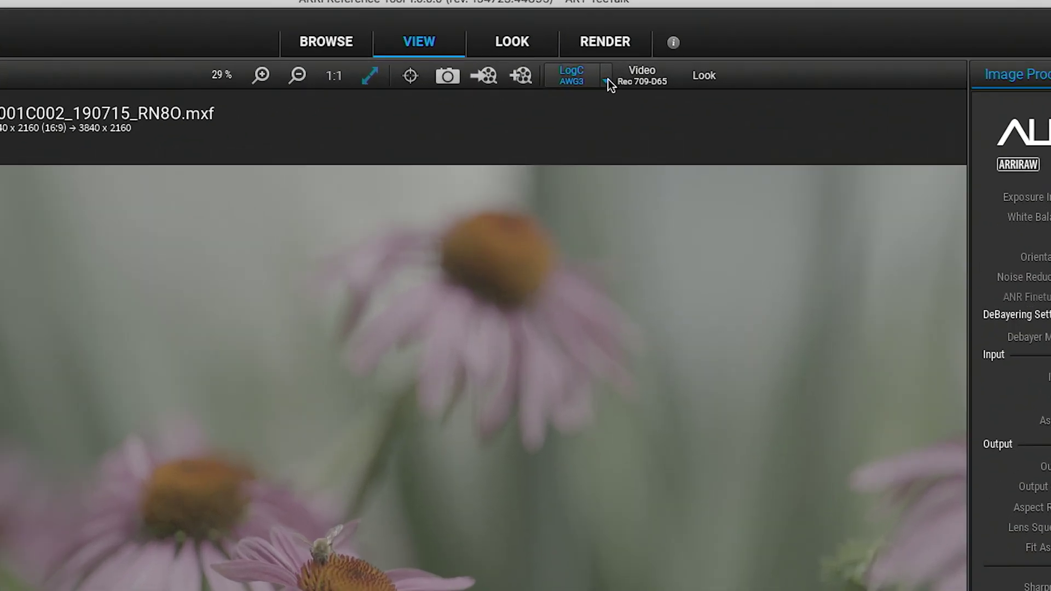
- Set the Mini LF flower clip's input encoding to LogC4 / AWG4
left_click(613, 70)
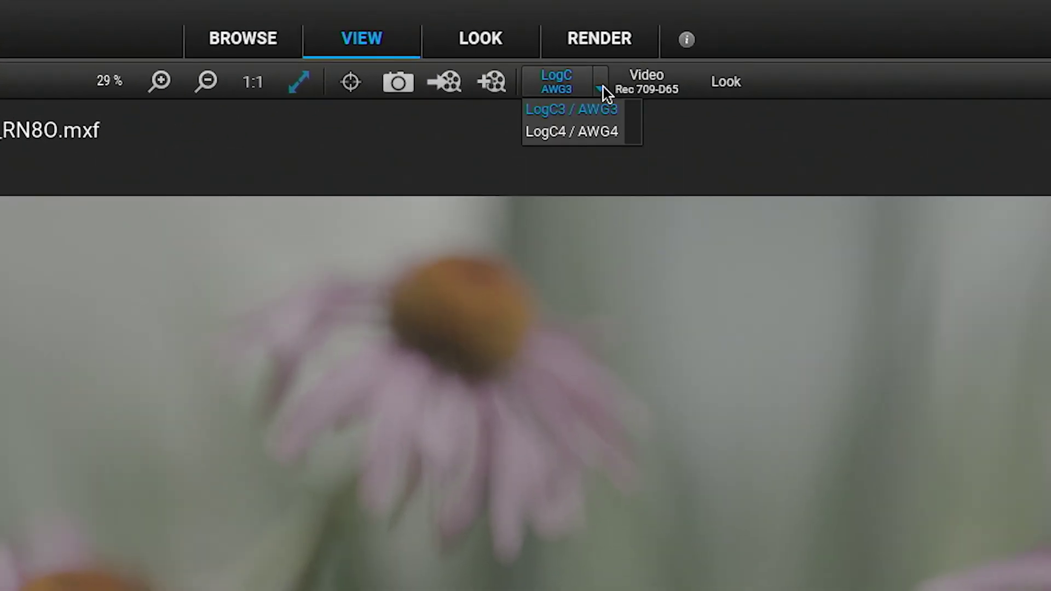
left_click(595, 139)
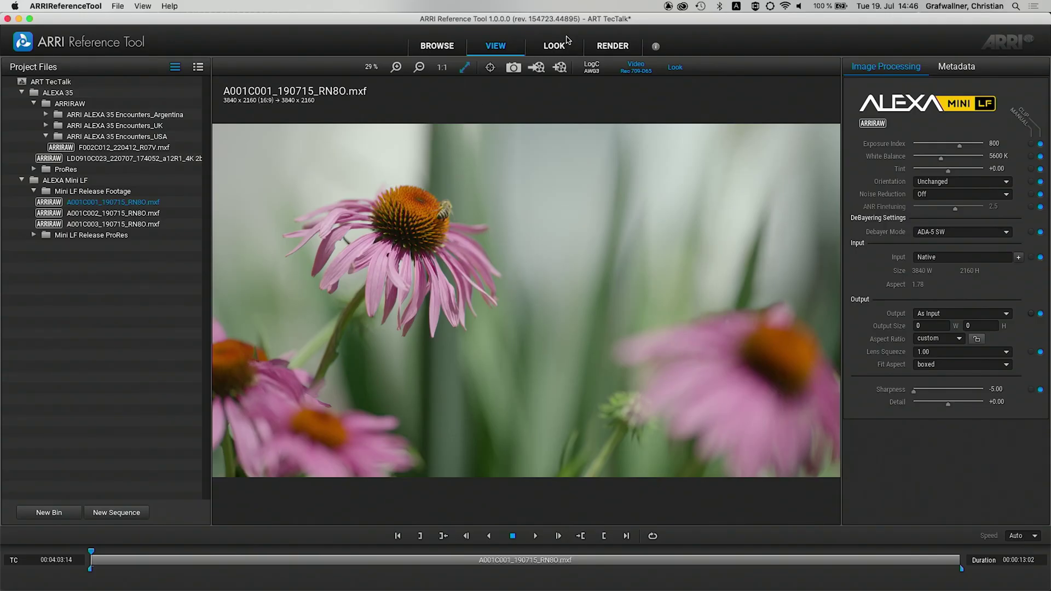
- In the Look room, try the 2131-1 Beauty and 1110-2 Black and White looks
left_click(559, 46)
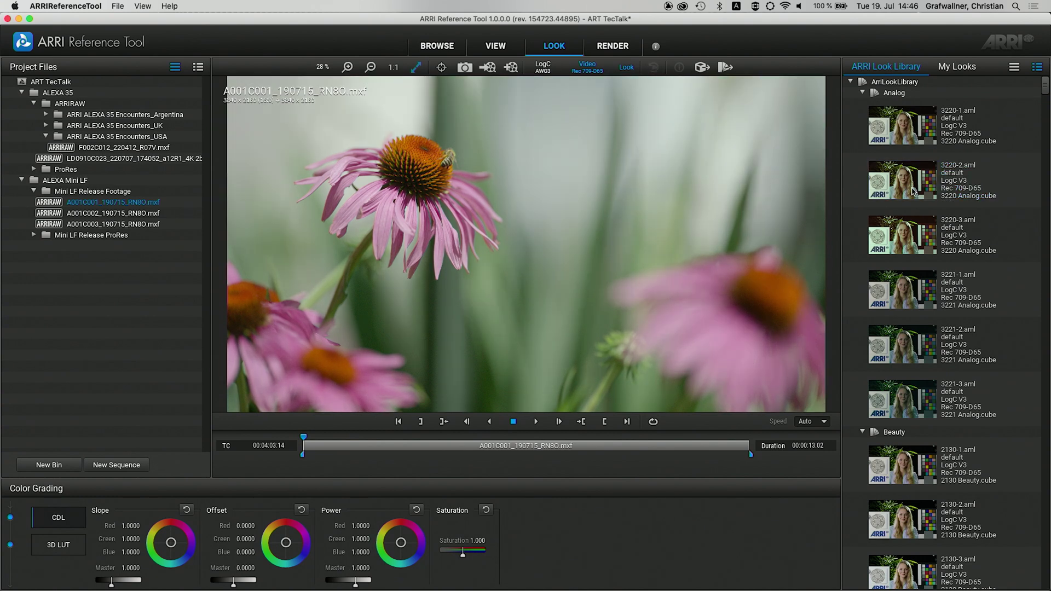
scroll(903, 274, "down", 5)
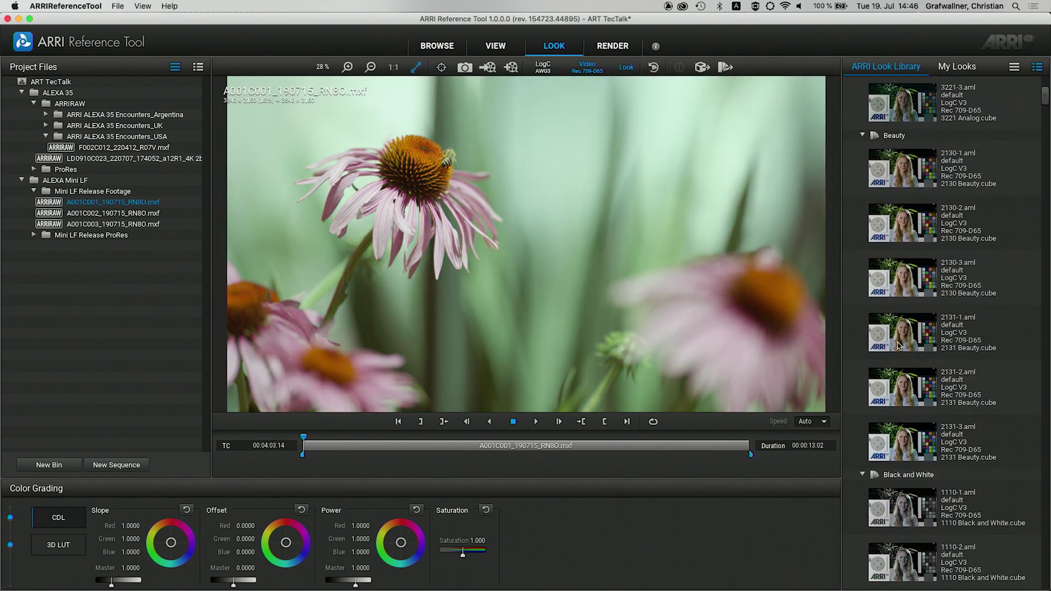
left_click(898, 336)
scroll(899, 426, "down", 4)
left_click(899, 353)
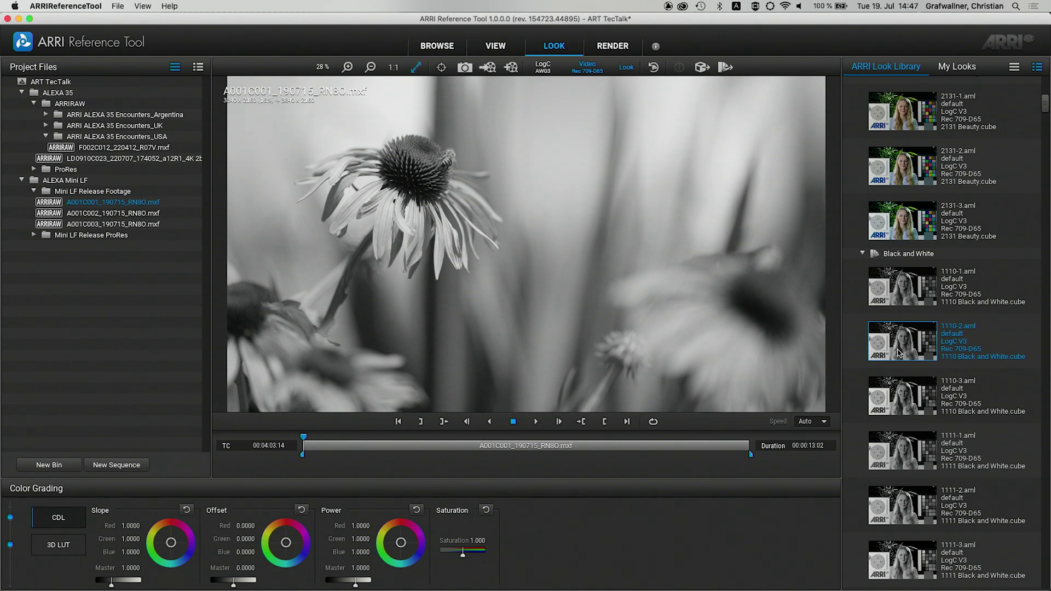
- Set LogC4 / AWG4 input, try 3221 Analog and 1110 Black and White, then apply 9210 Day for Night
left_click(566, 70)
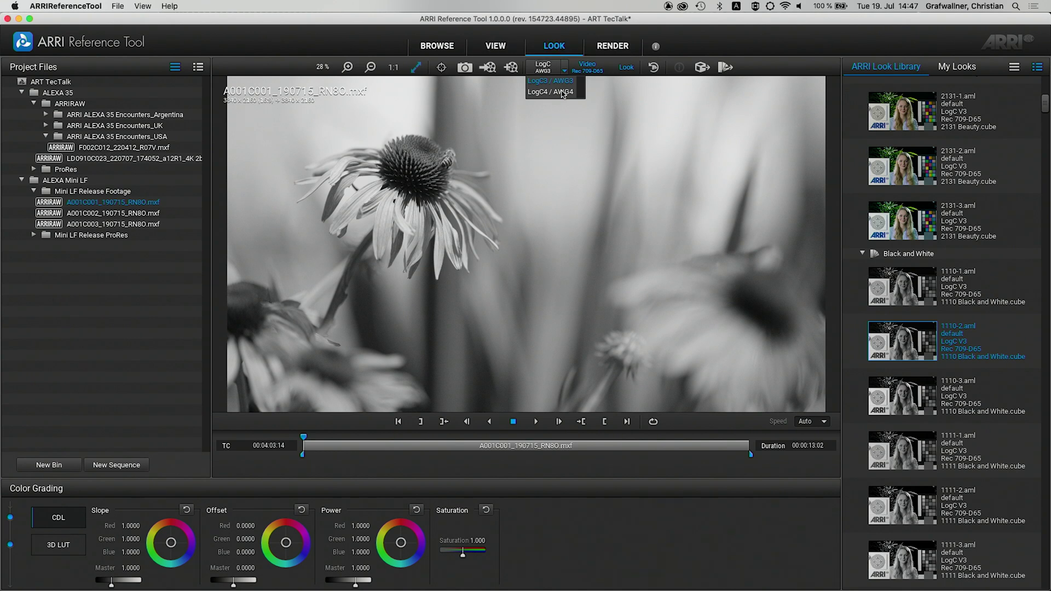
left_click(562, 92)
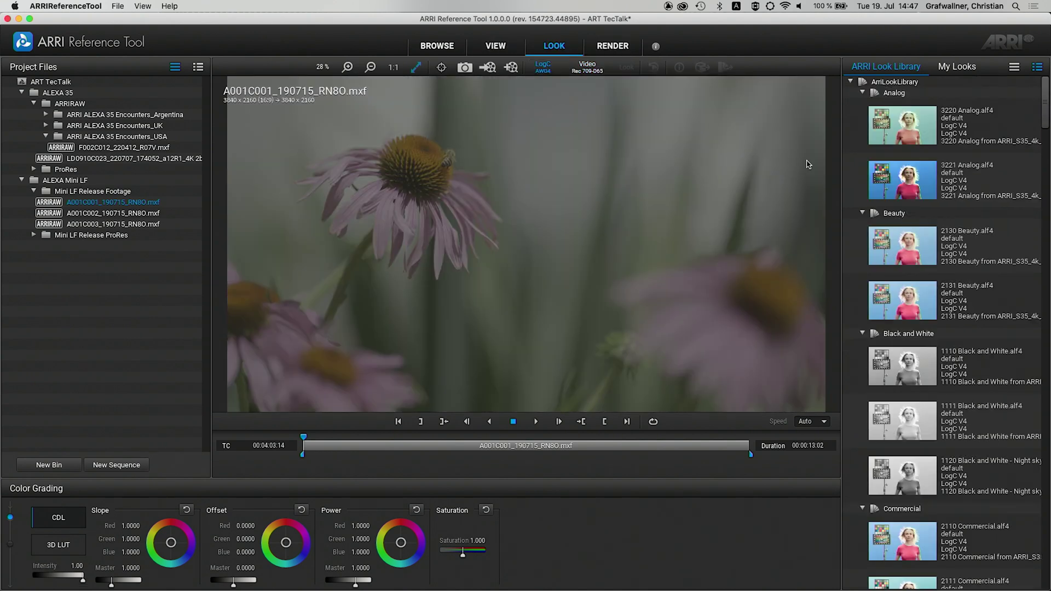
left_click(904, 182)
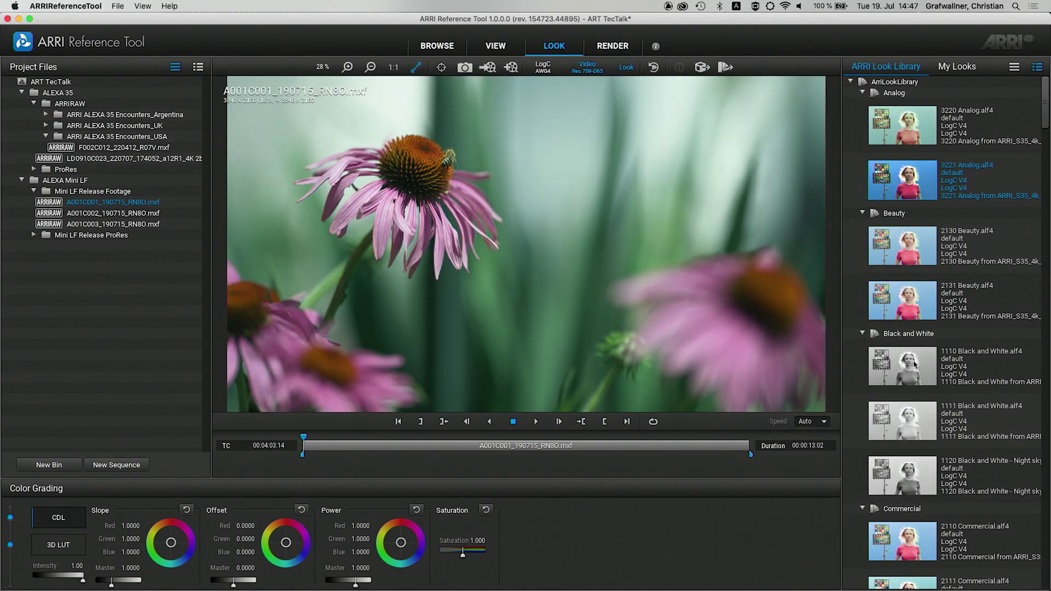
scroll(913, 364, "down", 3)
left_click(895, 313)
scroll(913, 449, "down", 20)
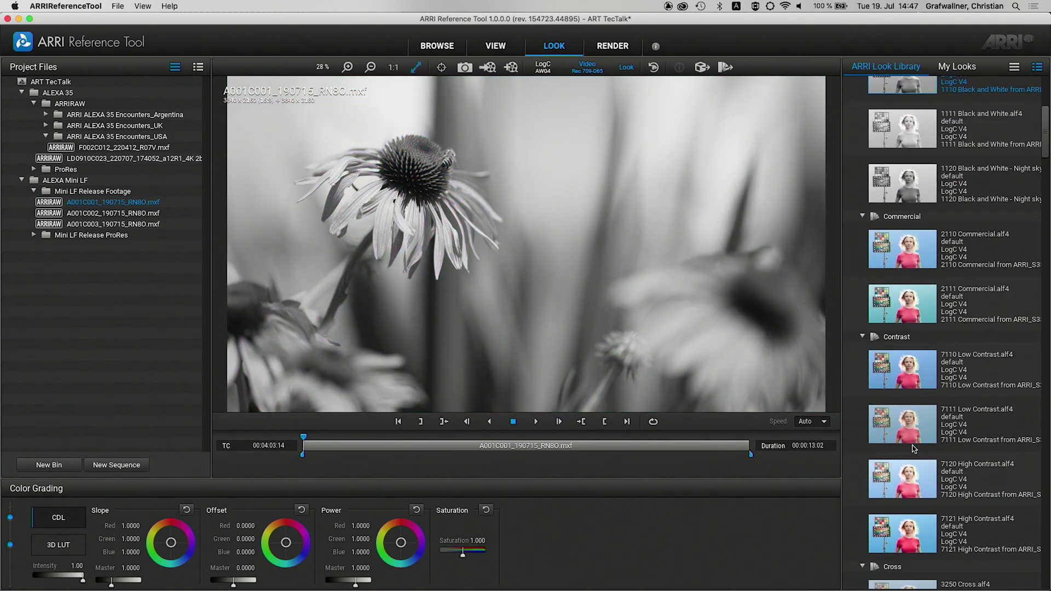
left_click(900, 530)
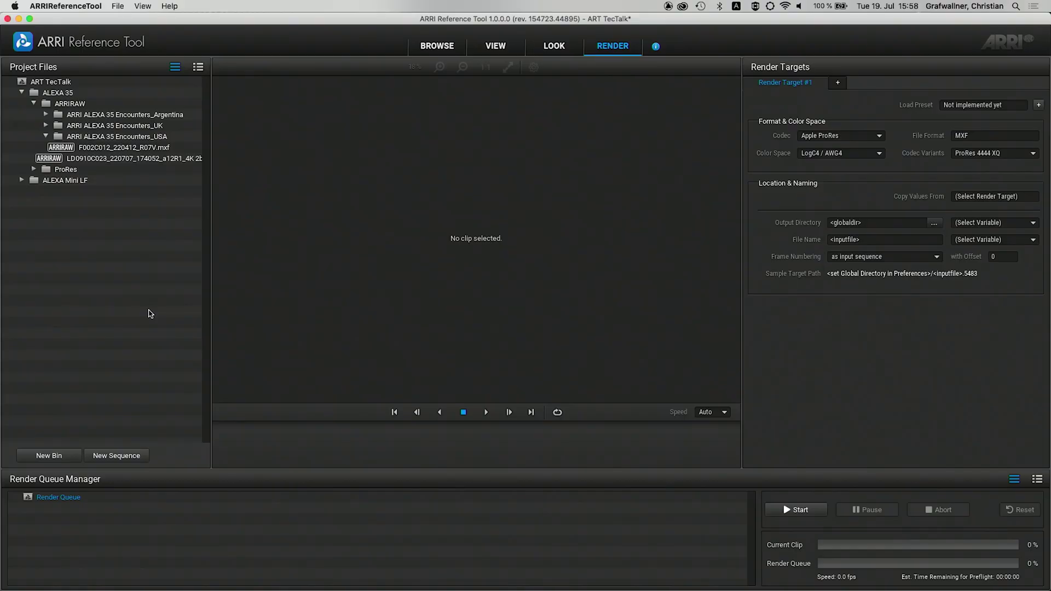
- Add F002C012_220412_R07V.mxf to the Render Queue, load it into the viewer, and play it
left_click_drag(60, 153, 92, 512)
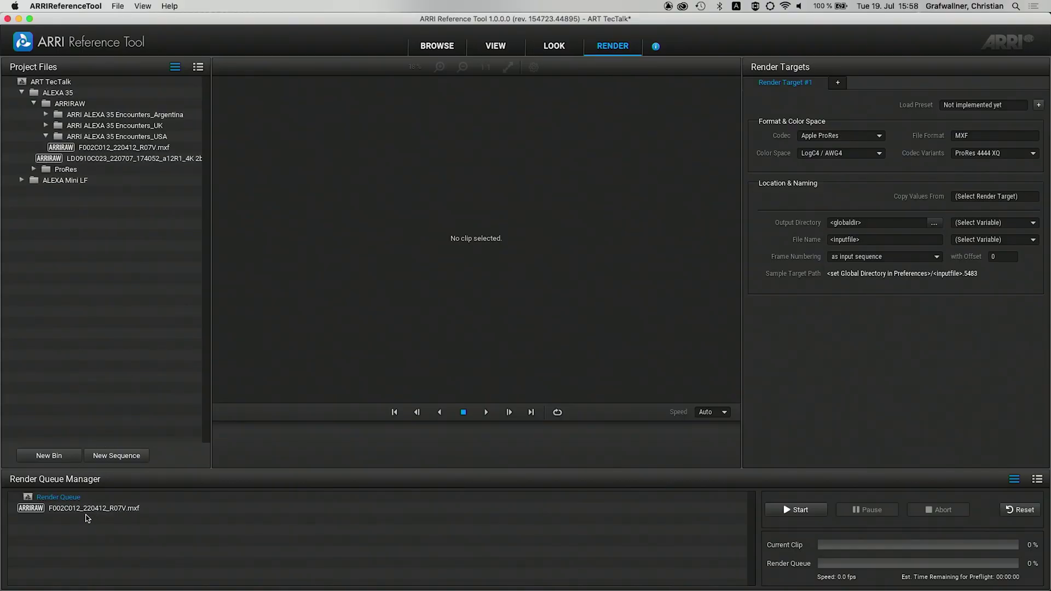
left_click(36, 509)
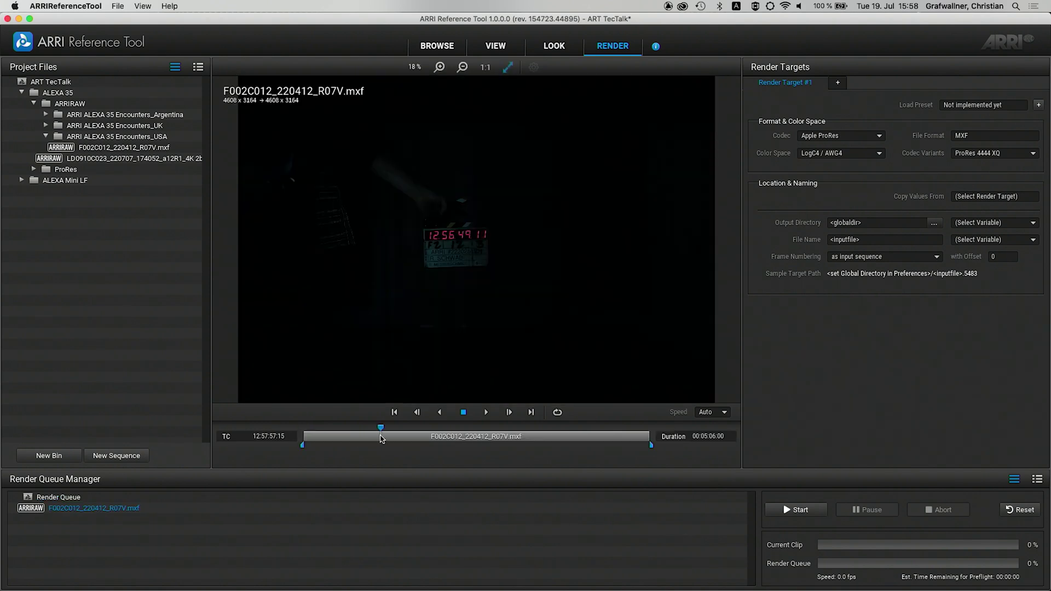
left_click(487, 415)
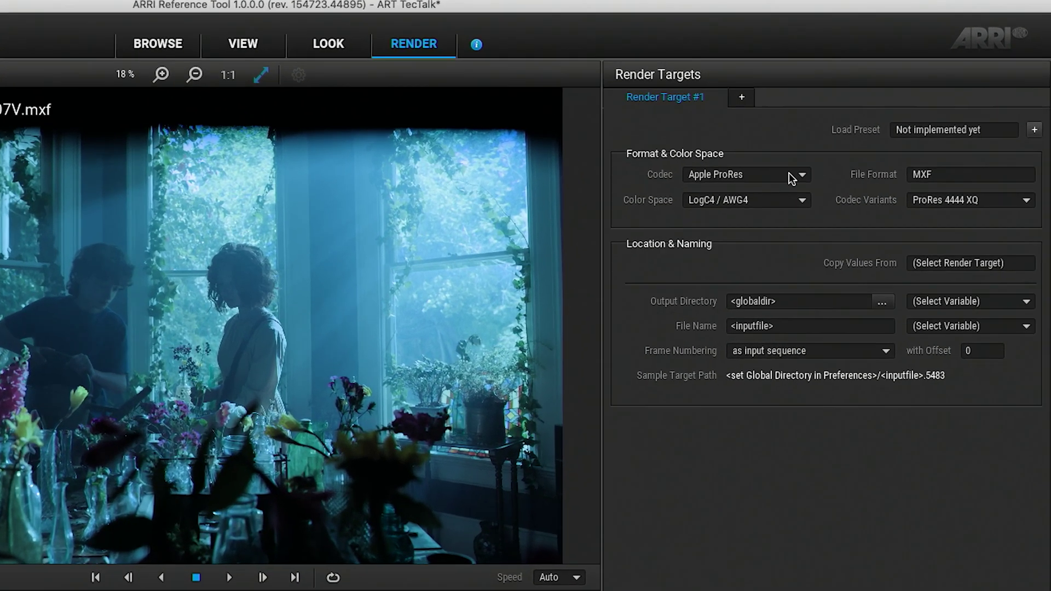
- Keep Render Target #1 as Apple ProRes codec in MXF file format
left_click(871, 136)
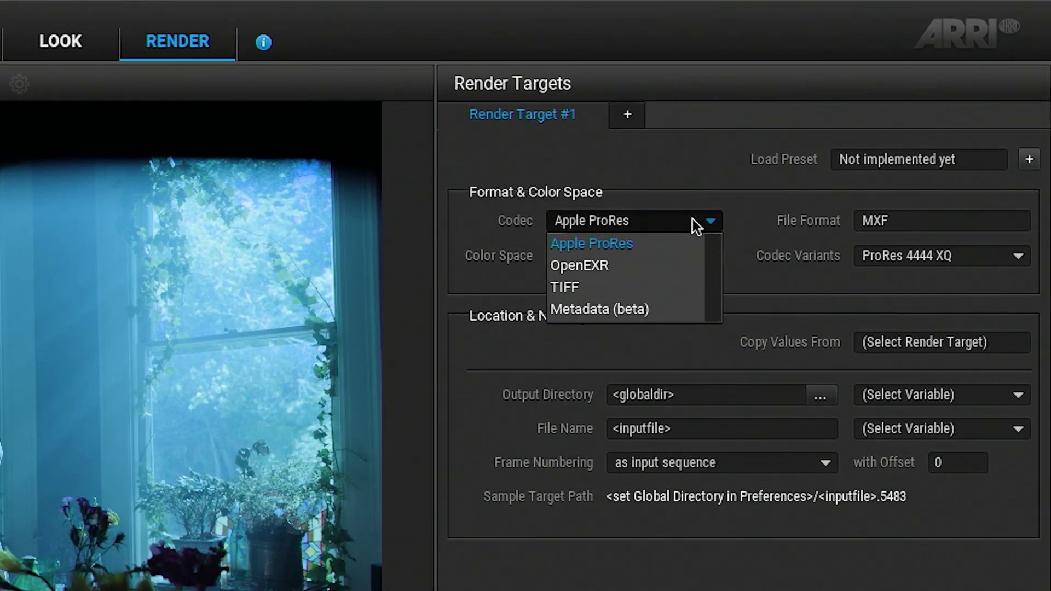
left_click(691, 220)
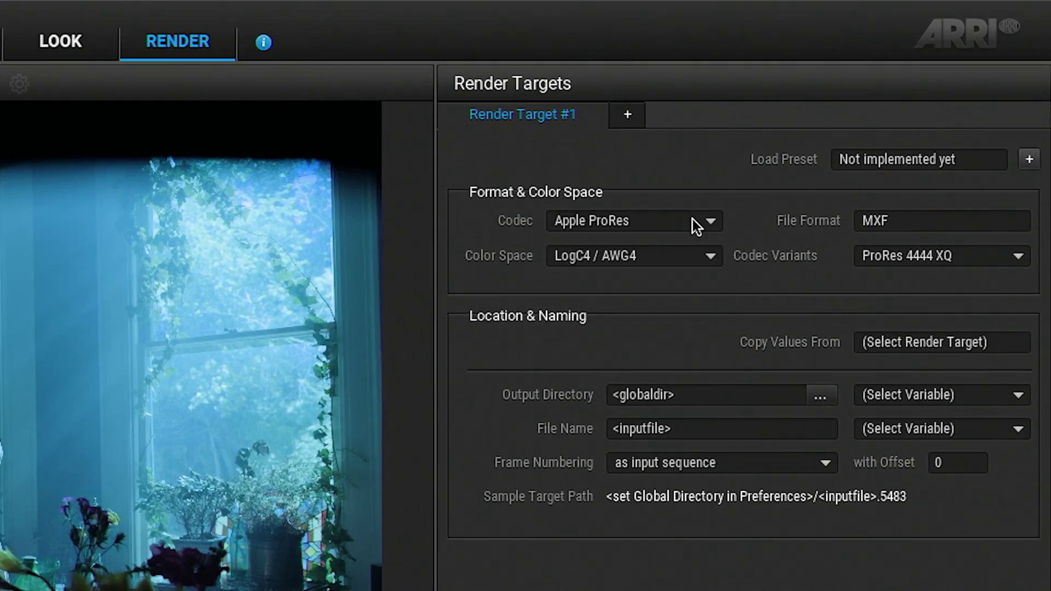
left_click(914, 224)
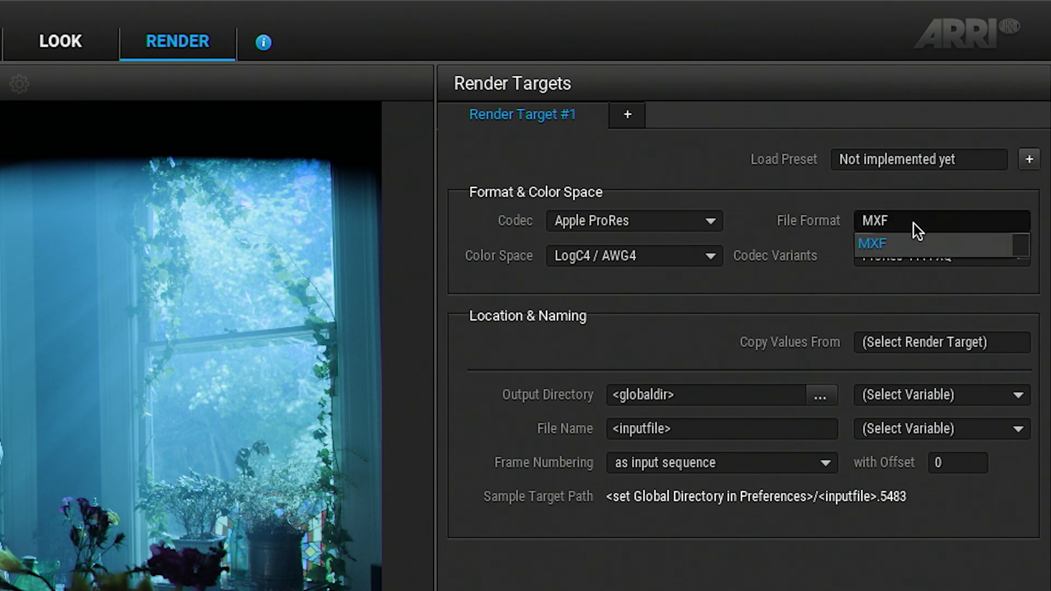
left_click(914, 223)
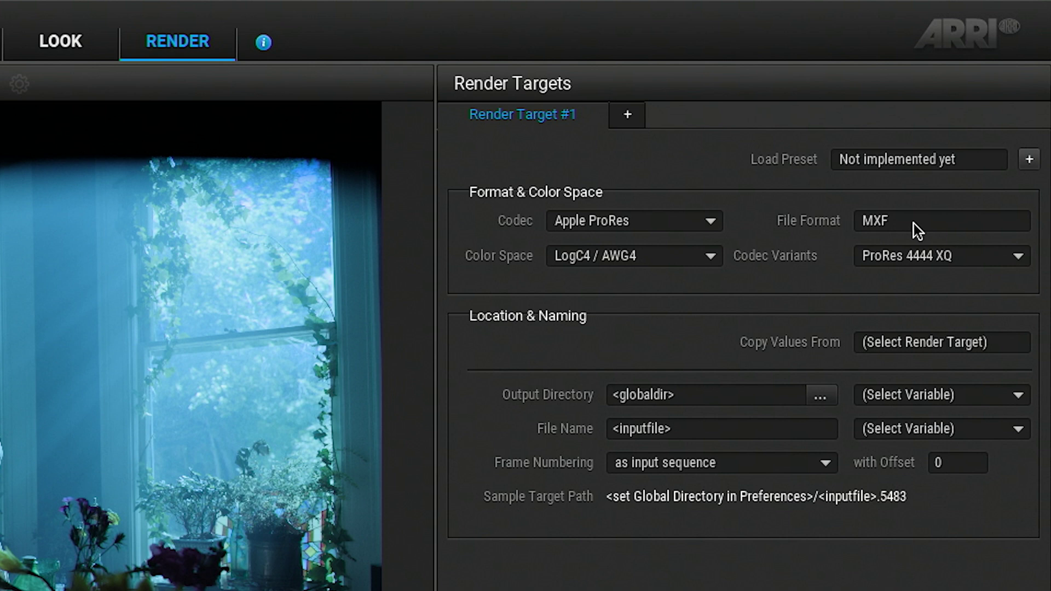
- Add Render Target #2 using OpenEXR and Render Target #3 outputting Metadata (beta)
left_click(628, 115)
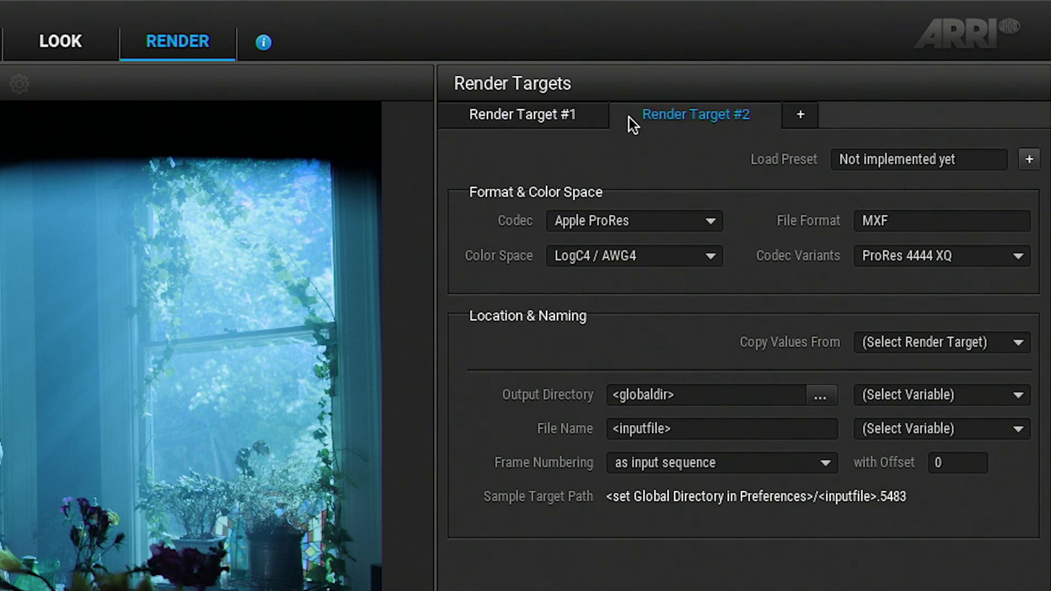
left_click(612, 221)
left_click(606, 267)
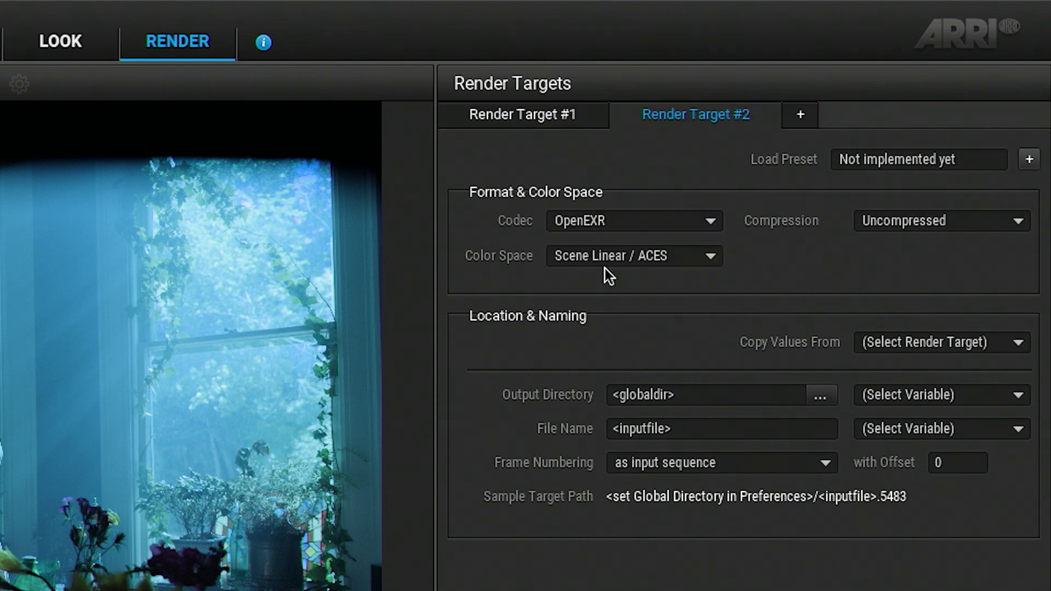
left_click(806, 120)
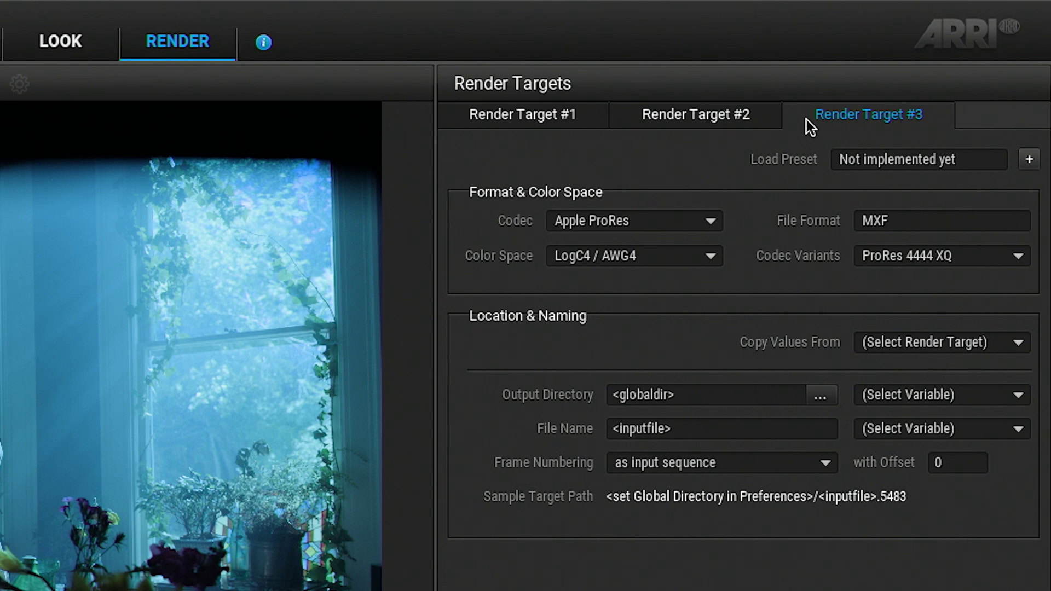
left_click(645, 227)
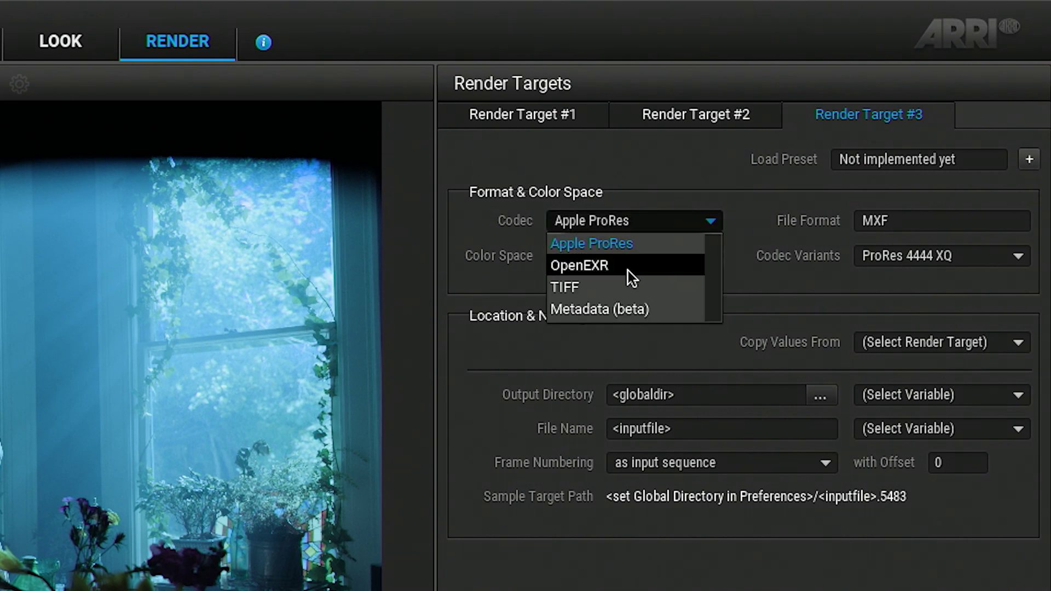
left_click(621, 311)
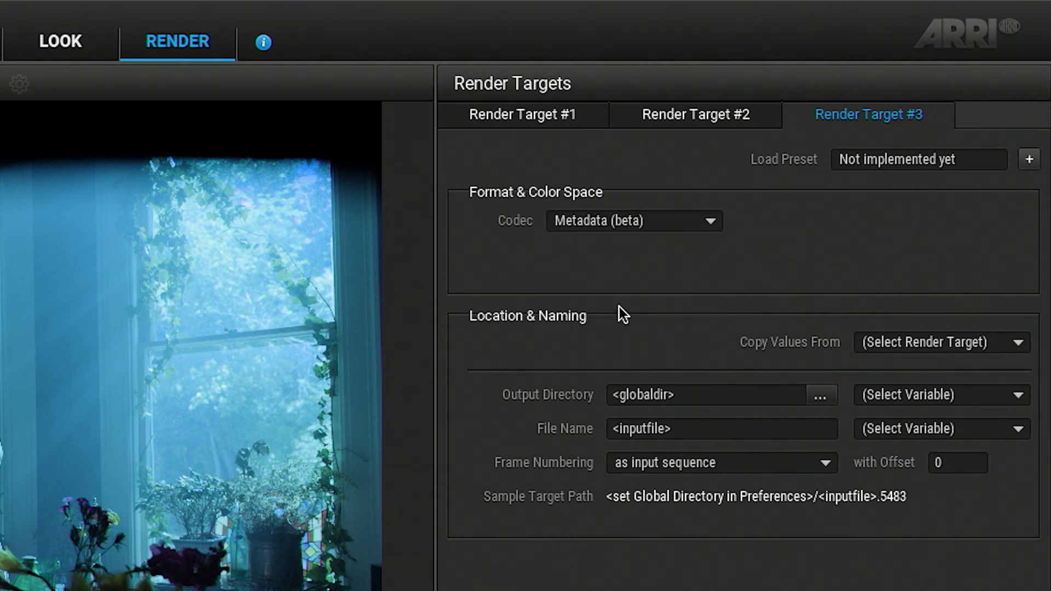